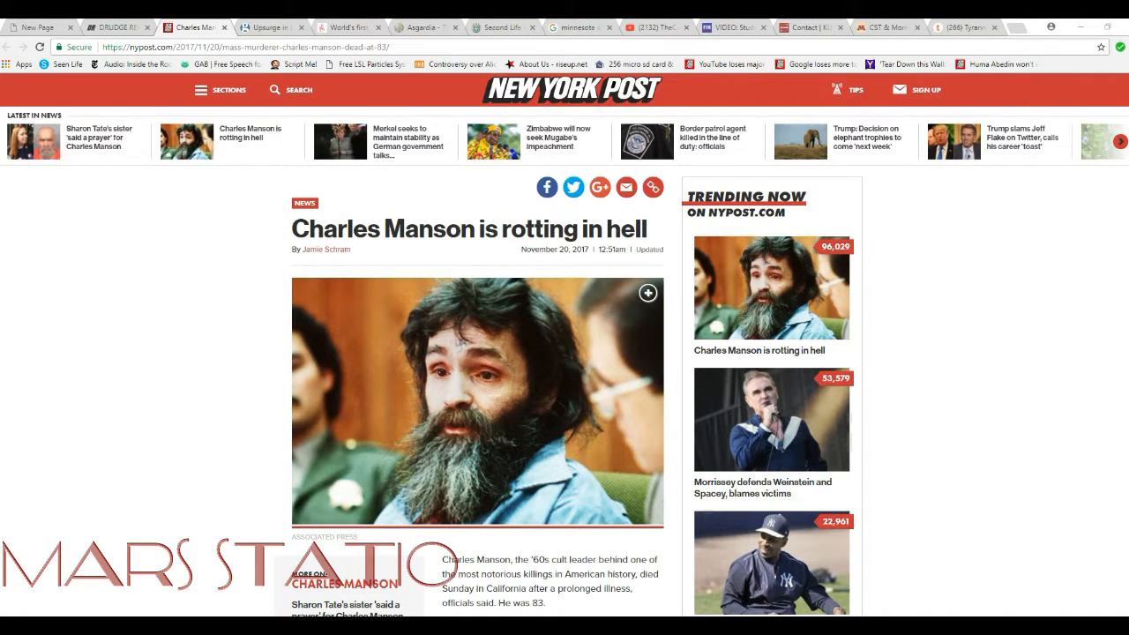
scroll(565, 352, down, 1)
scroll(564, 352, down, 2)
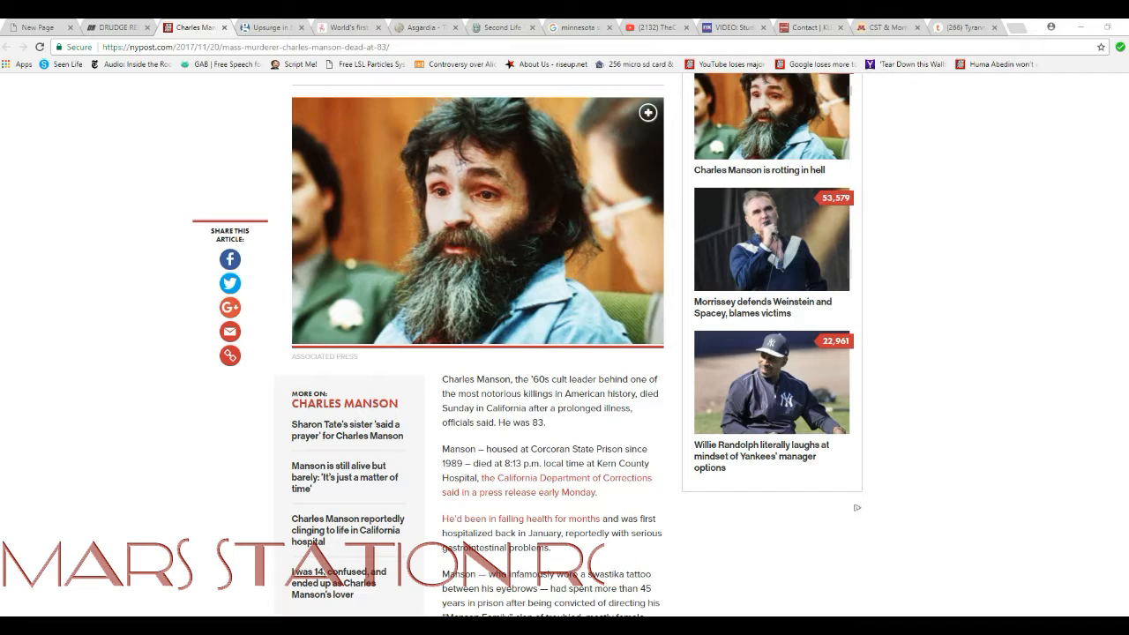
scroll(564, 353, down, 3)
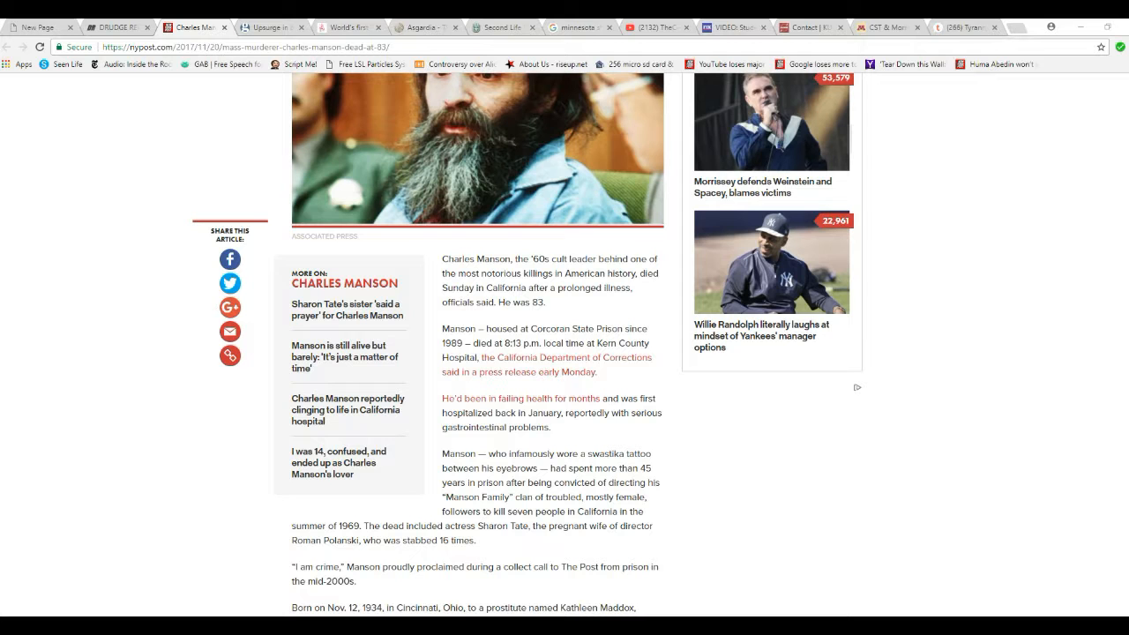
scroll(565, 353, down, 4)
scroll(564, 352, down, 2)
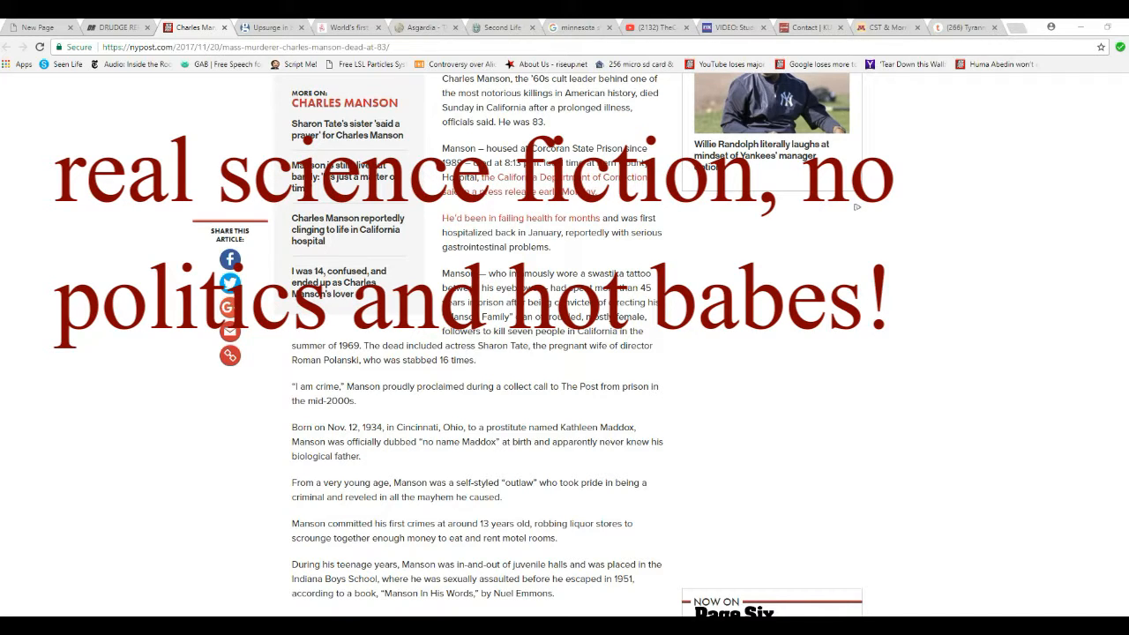
scroll(564, 353, down, 1)
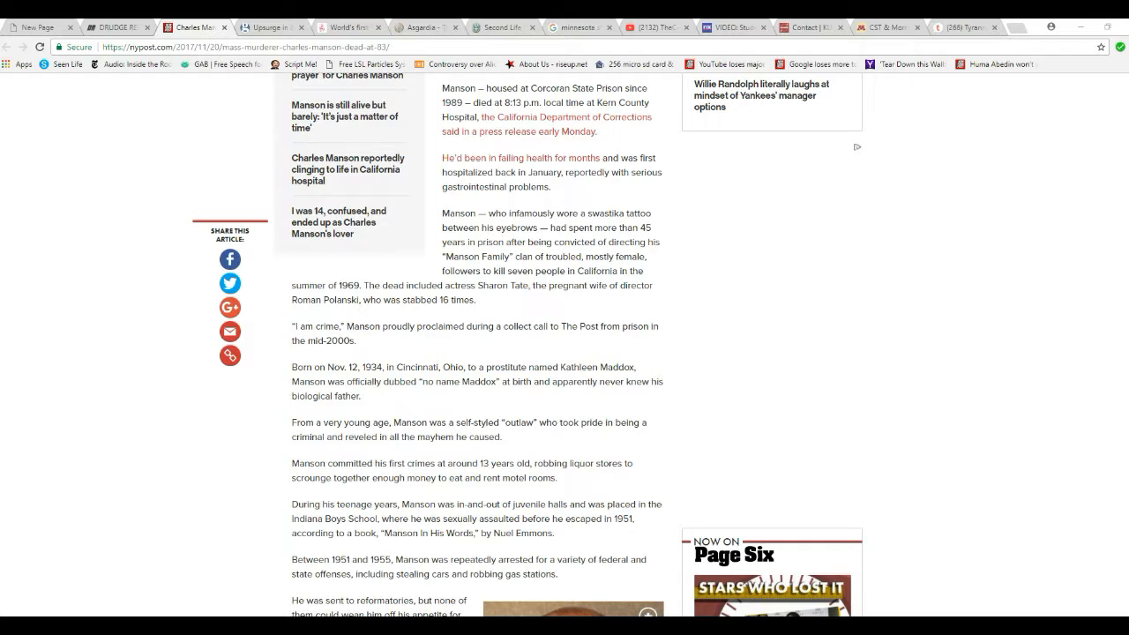
scroll(565, 353, down, 3)
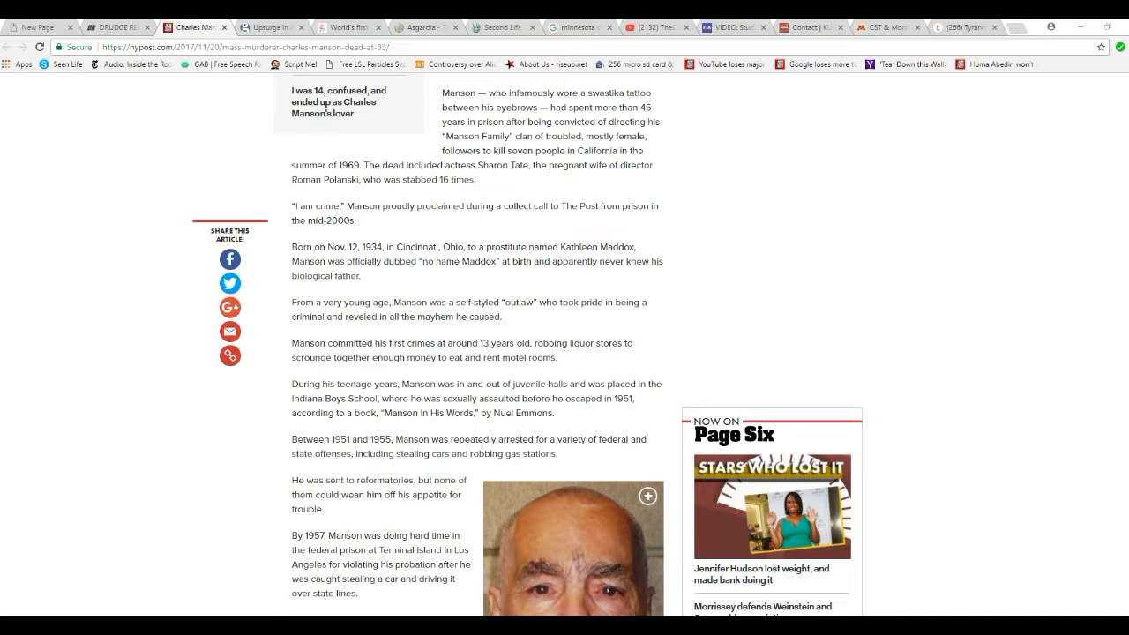
scroll(564, 353, down, 2)
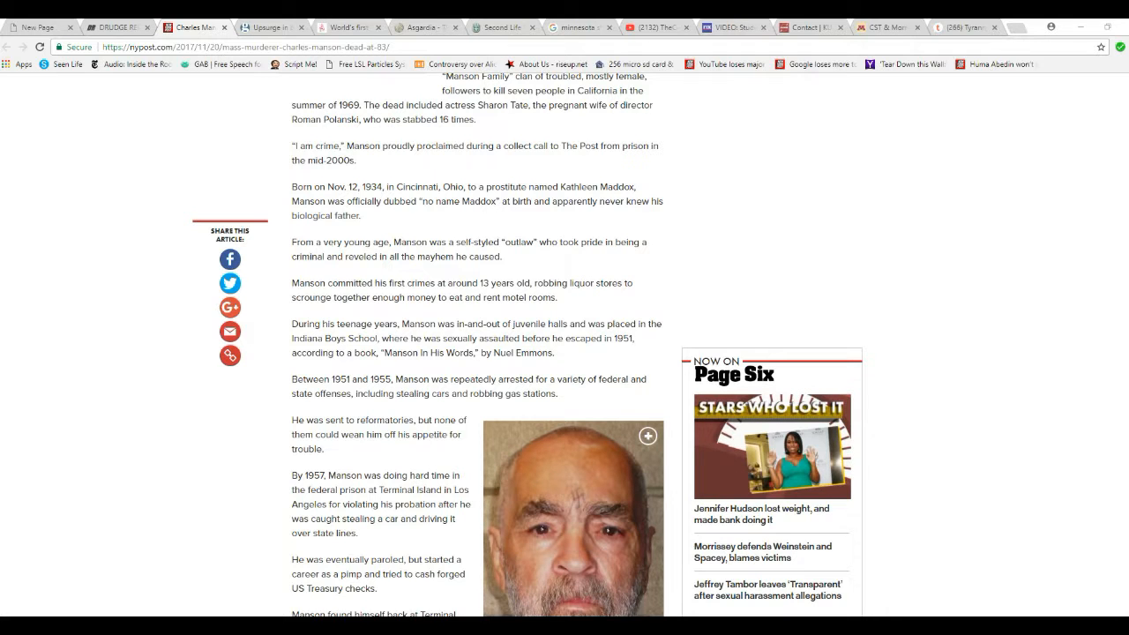
scroll(565, 352, down, 3)
scroll(564, 352, down, 3)
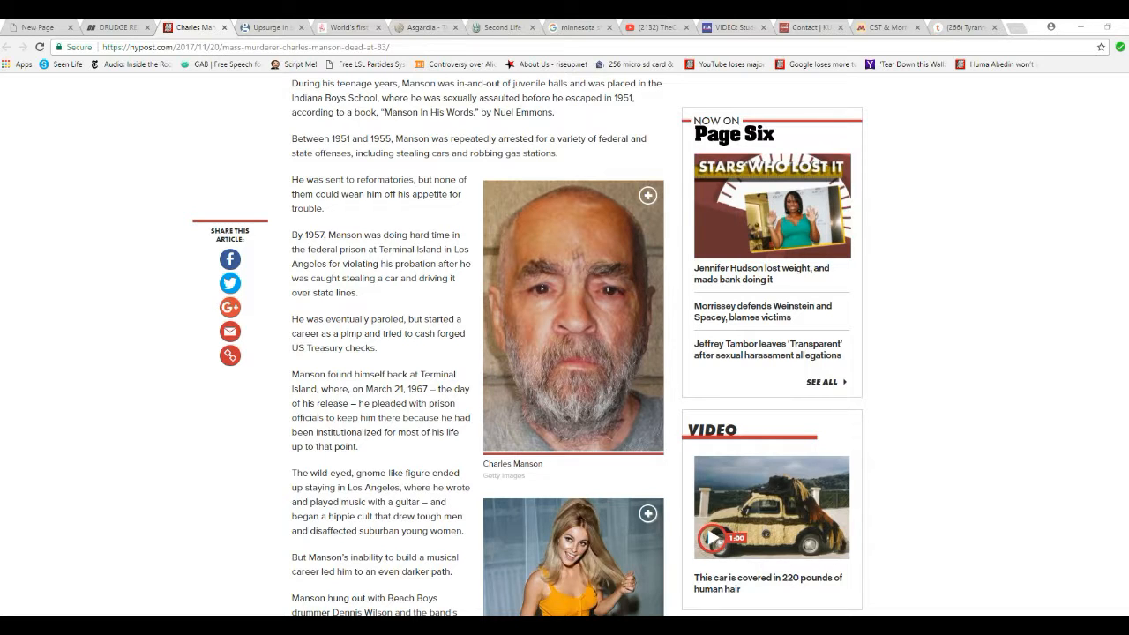
scroll(565, 353, down, 2)
scroll(565, 353, down, 2)
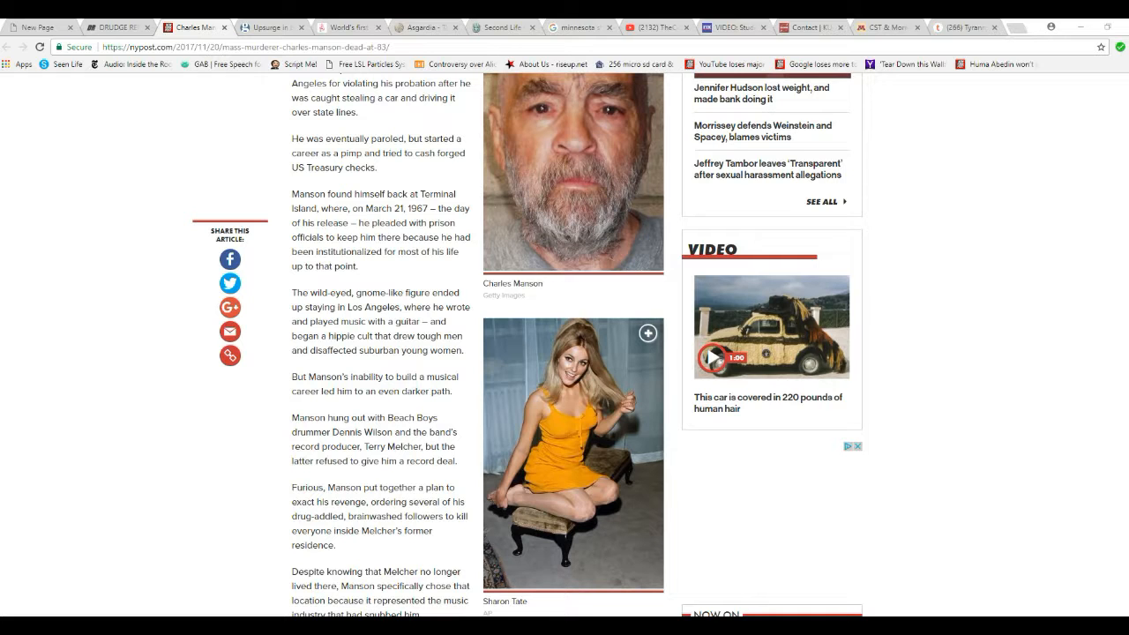
scroll(565, 353, down, 2)
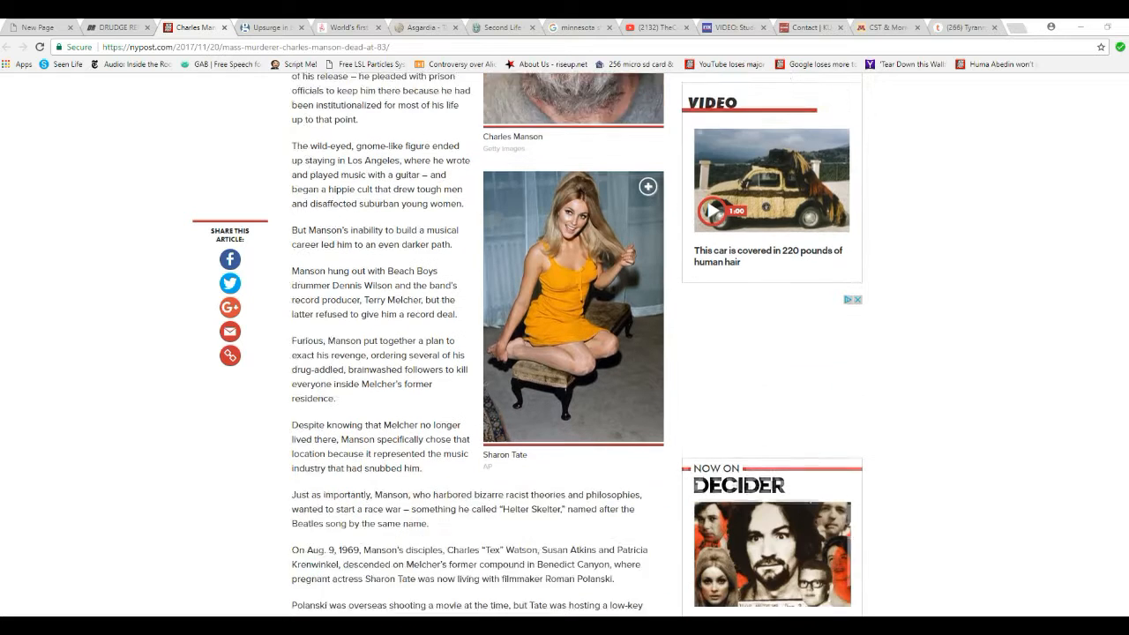
scroll(564, 352, down, 1)
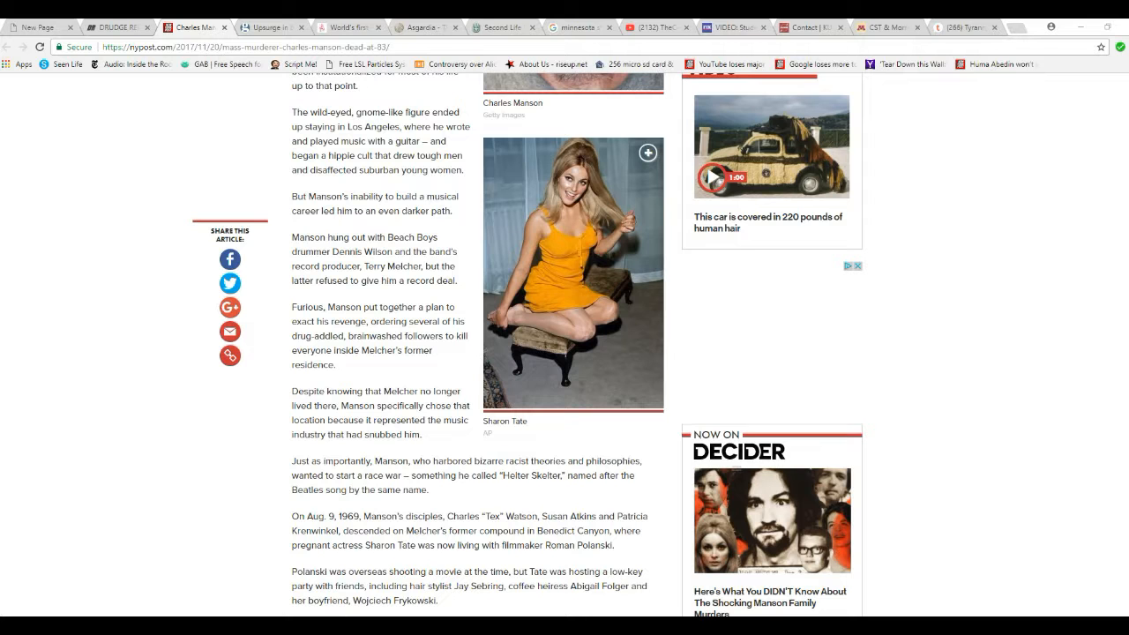
scroll(564, 352, up, 3)
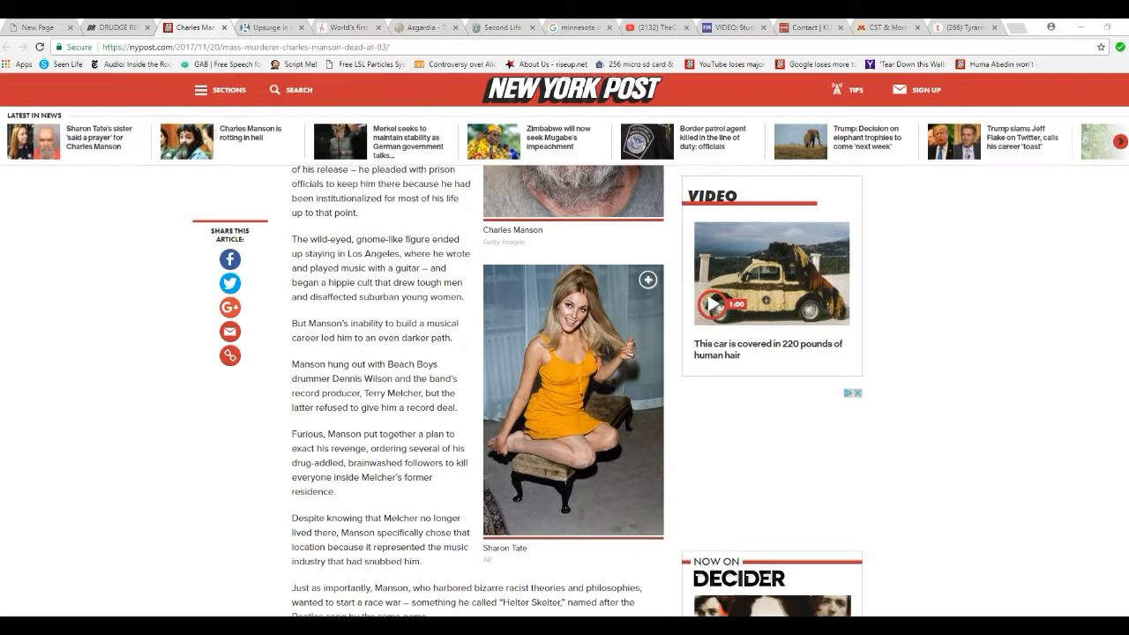
scroll(565, 352, up, 2)
scroll(564, 353, up, 2)
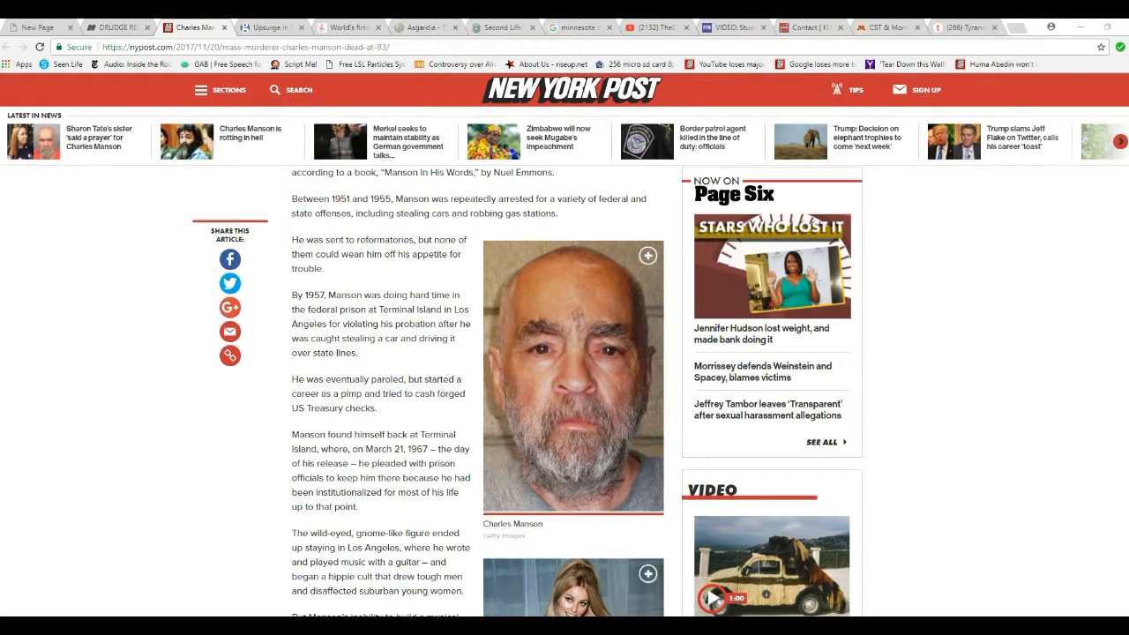